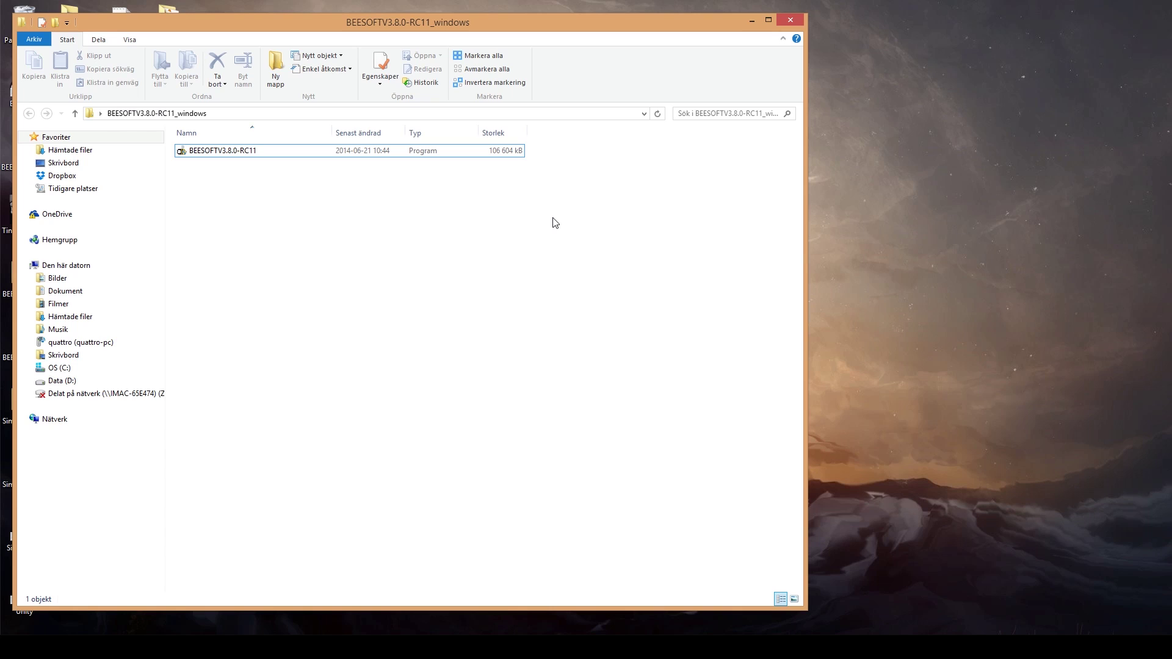
{"action": "left_click", "coordinate": [245, 154]}
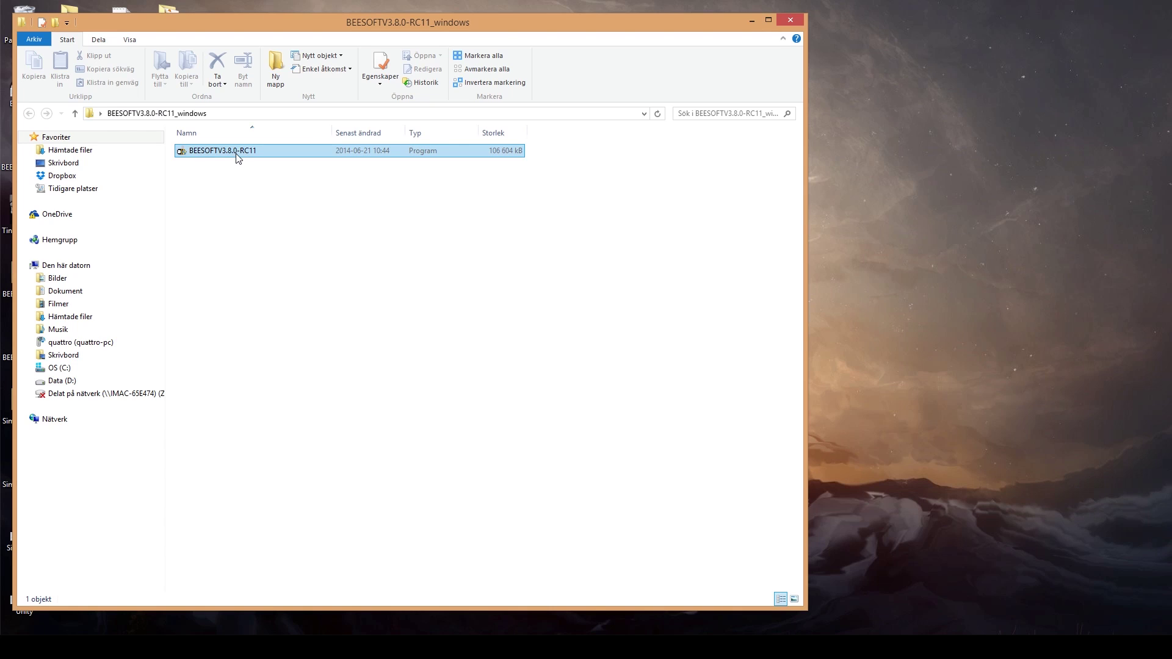
{"action": "left_click", "coordinate": [237, 155]}
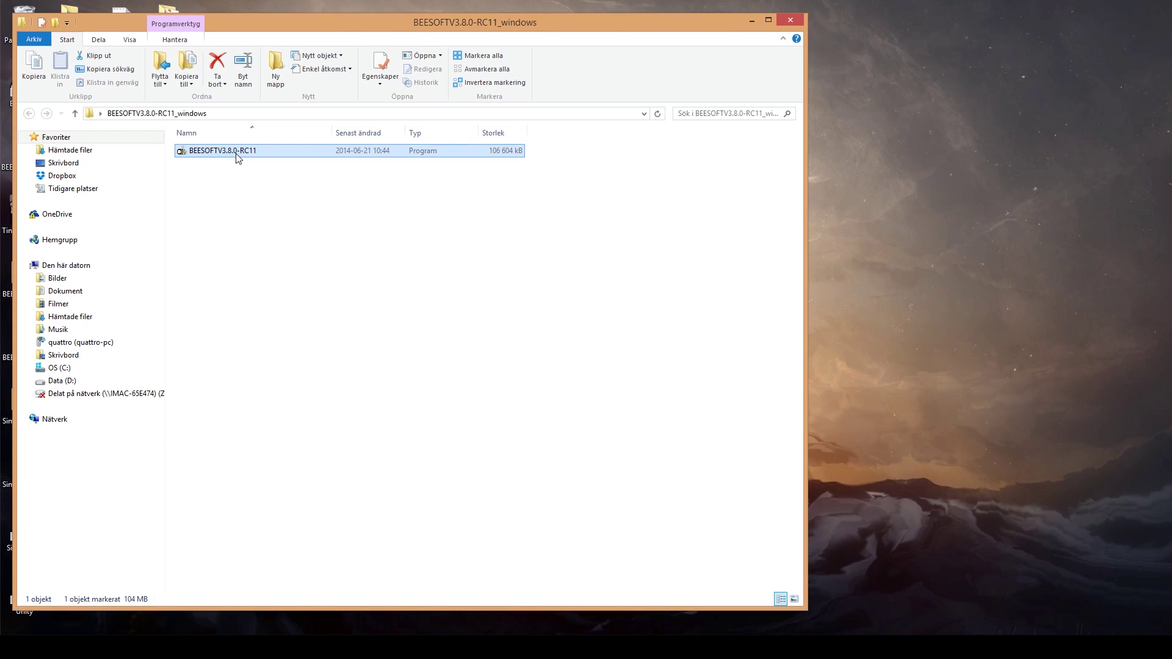
{"action": "right_click", "coordinate": [237, 154]}
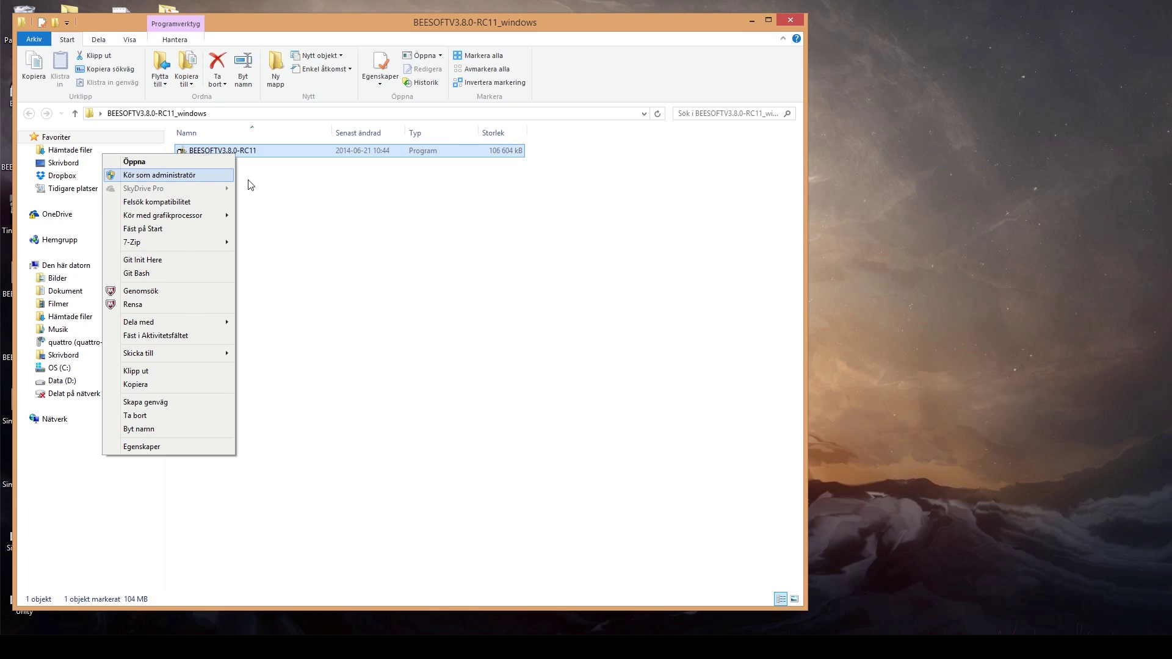
{"action": "left_click", "coordinate": [289, 187]}
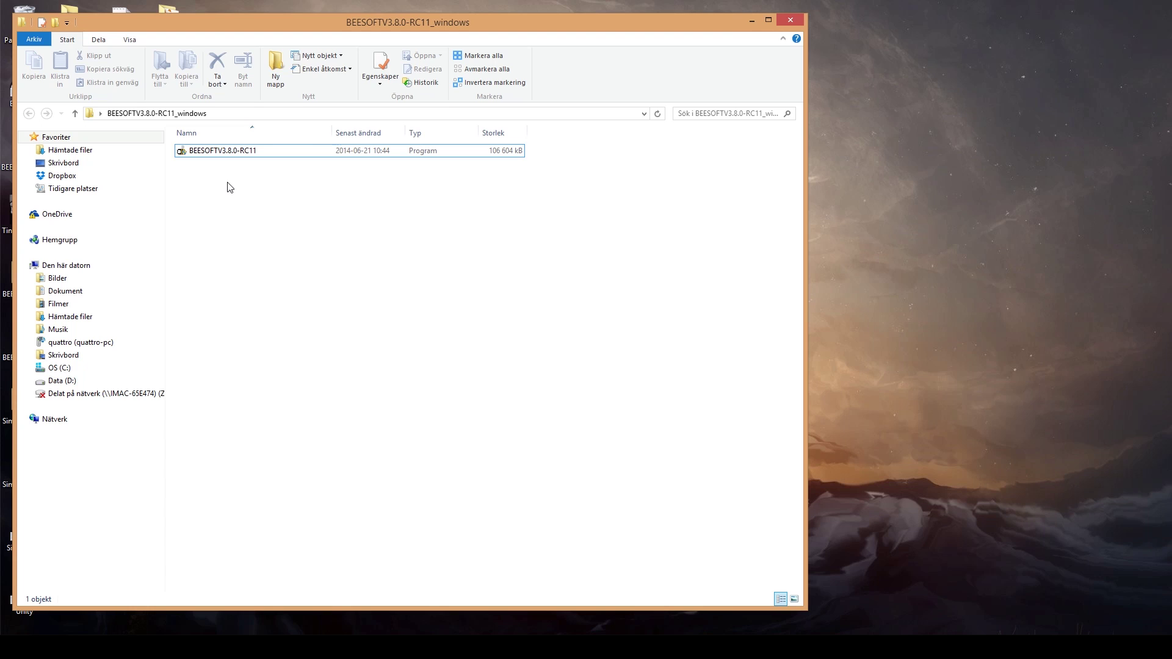
- Search for "bee" and launch the BEESOFT program
{"action": "key", "text": "super"}
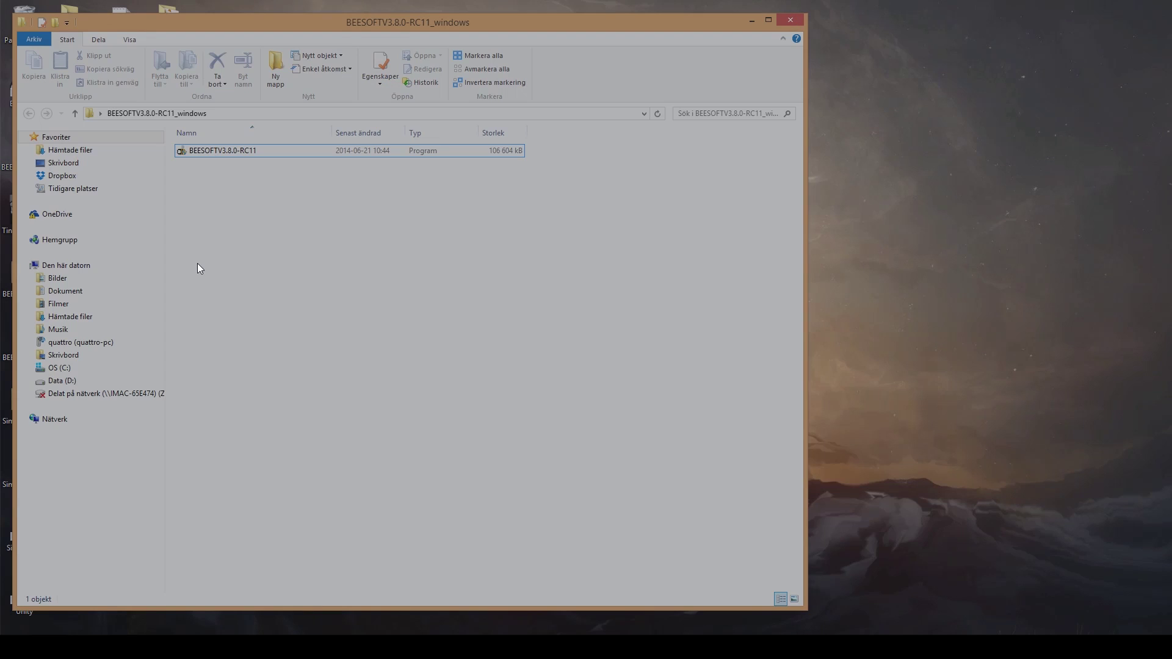
{"action": "type", "text": "bee"}
{"action": "key", "text": "Return"}
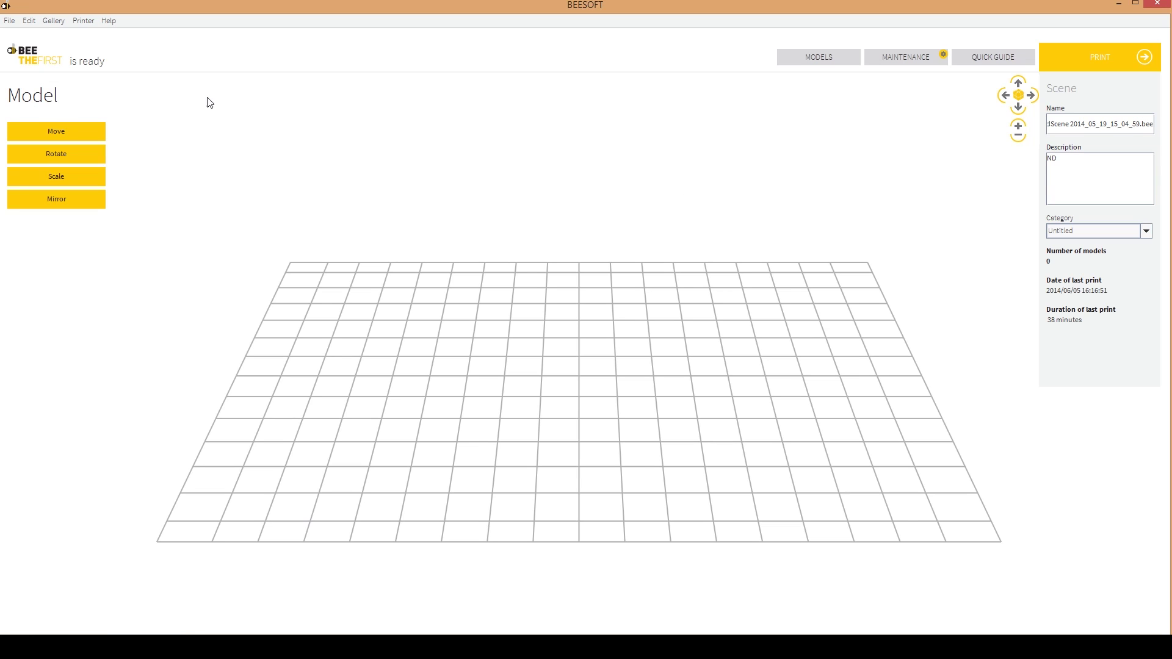
- Look over the scene file commands and open the gallery of available models
{"action": "left_click", "coordinate": [10, 21]}
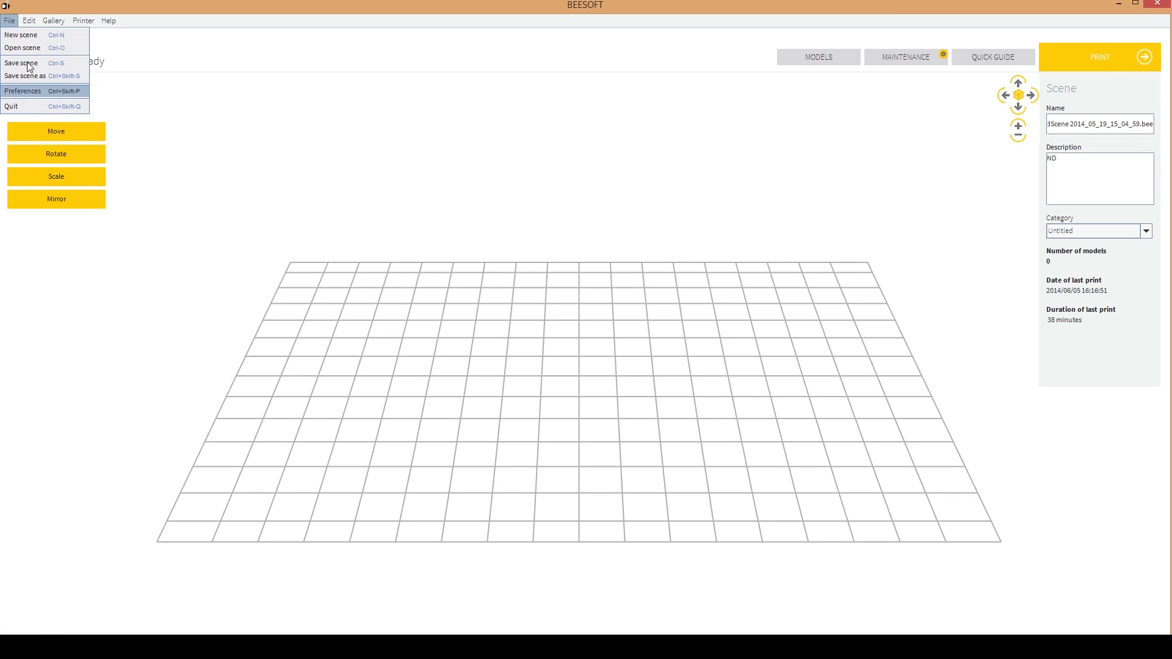
{"action": "mouse_move", "coordinate": [29, 23]}
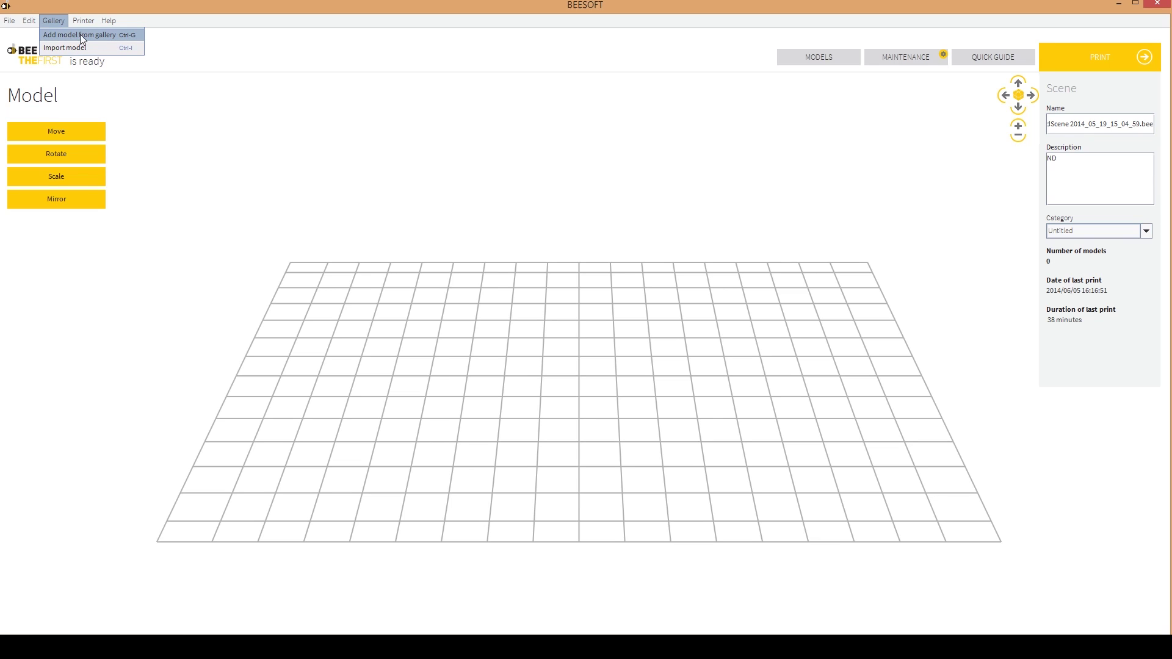
{"action": "left_click", "coordinate": [71, 35]}
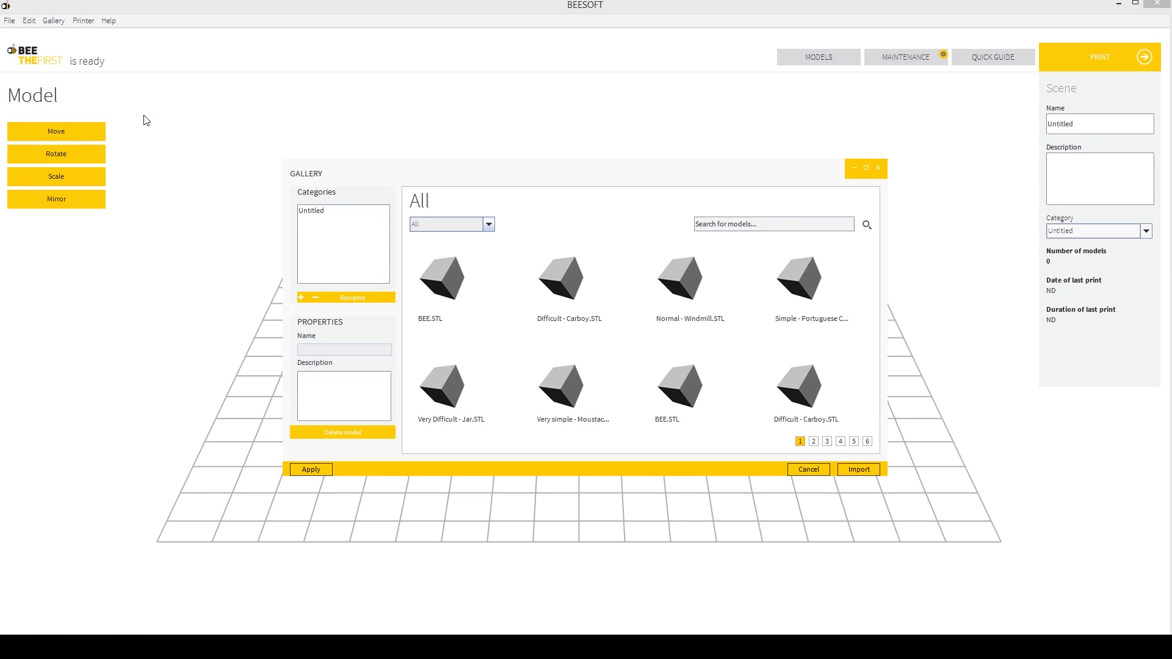
- Import the model file fennec_fox_cupboard_handle-fennec_fox_head.stl from the Downloads folder onto the platform
{"action": "left_click", "coordinate": [53, 20]}
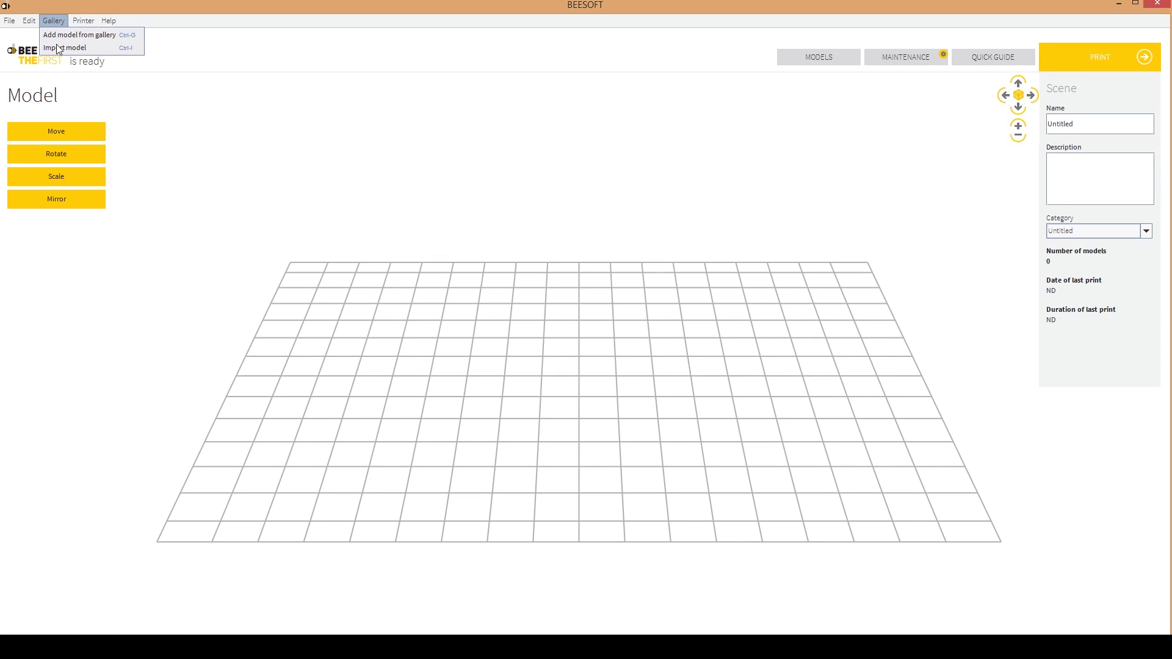
{"action": "left_click", "coordinate": [62, 48]}
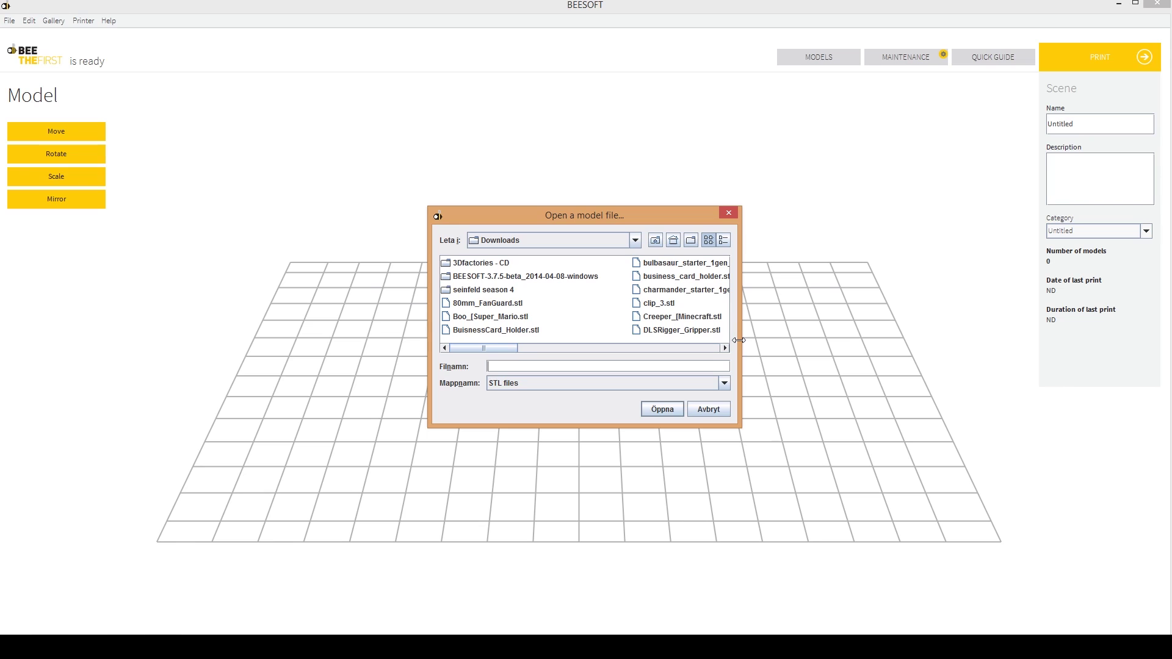
{"action": "left_click", "coordinate": [726, 349]}
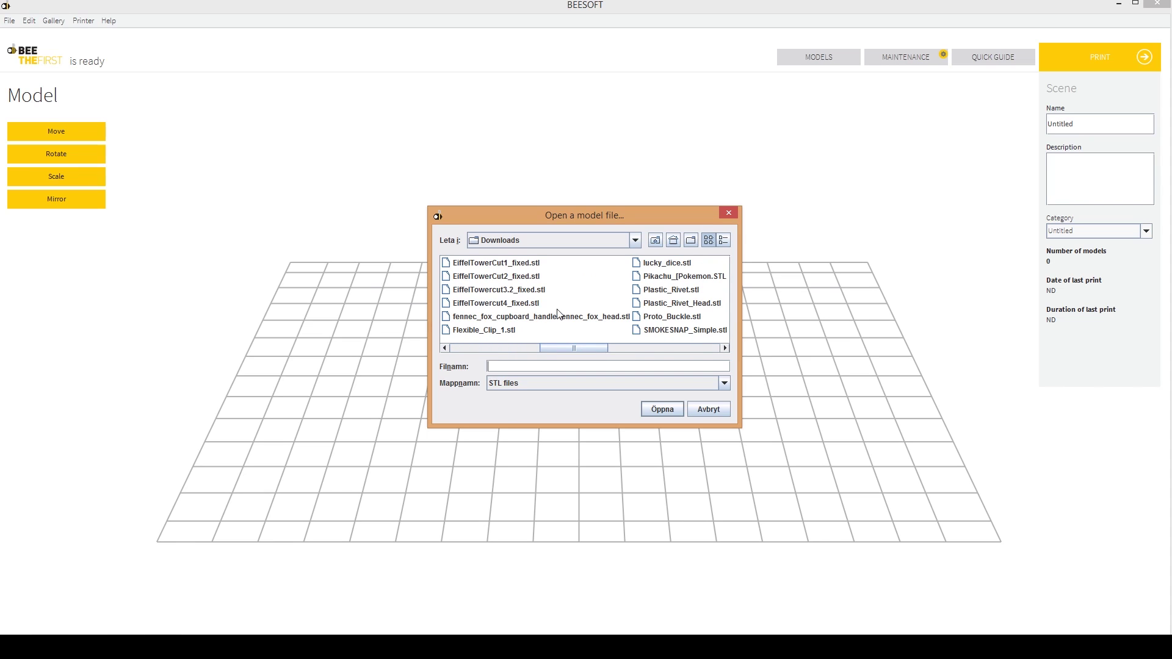
{"action": "double_click", "coordinate": [541, 317]}
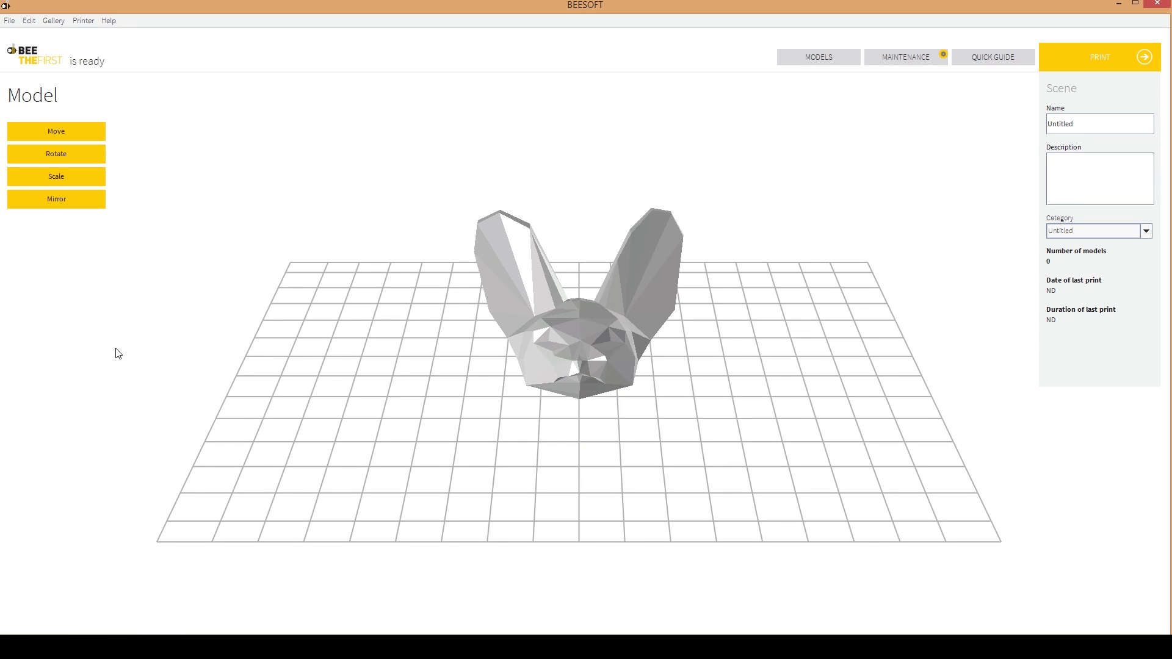
- Select the fox head model on the print platform
{"action": "left_click", "coordinate": [50, 155]}
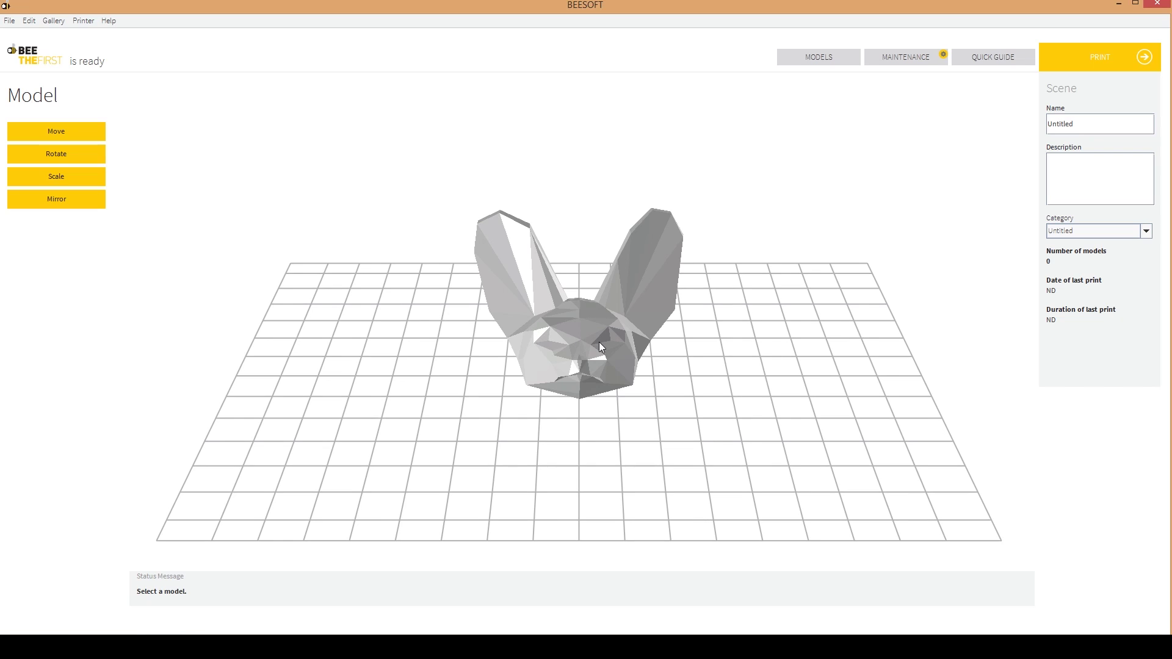
{"action": "left_click", "coordinate": [56, 133]}
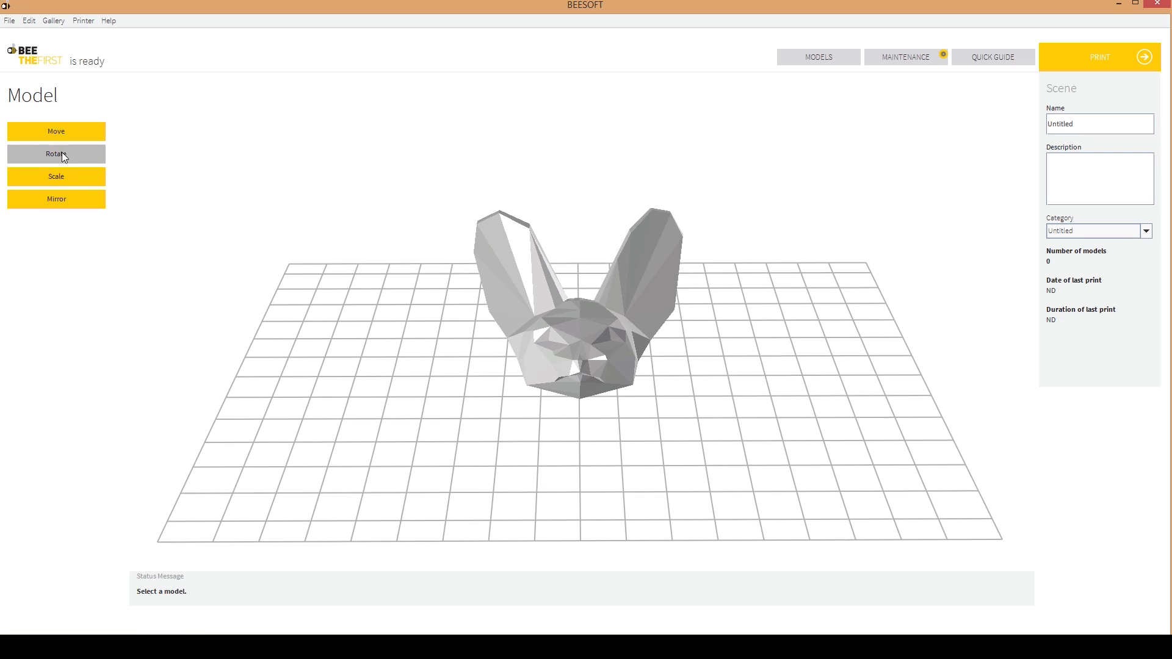
{"action": "left_click_drag", "start_coordinate": [490, 340], "coordinate": [561, 349]}
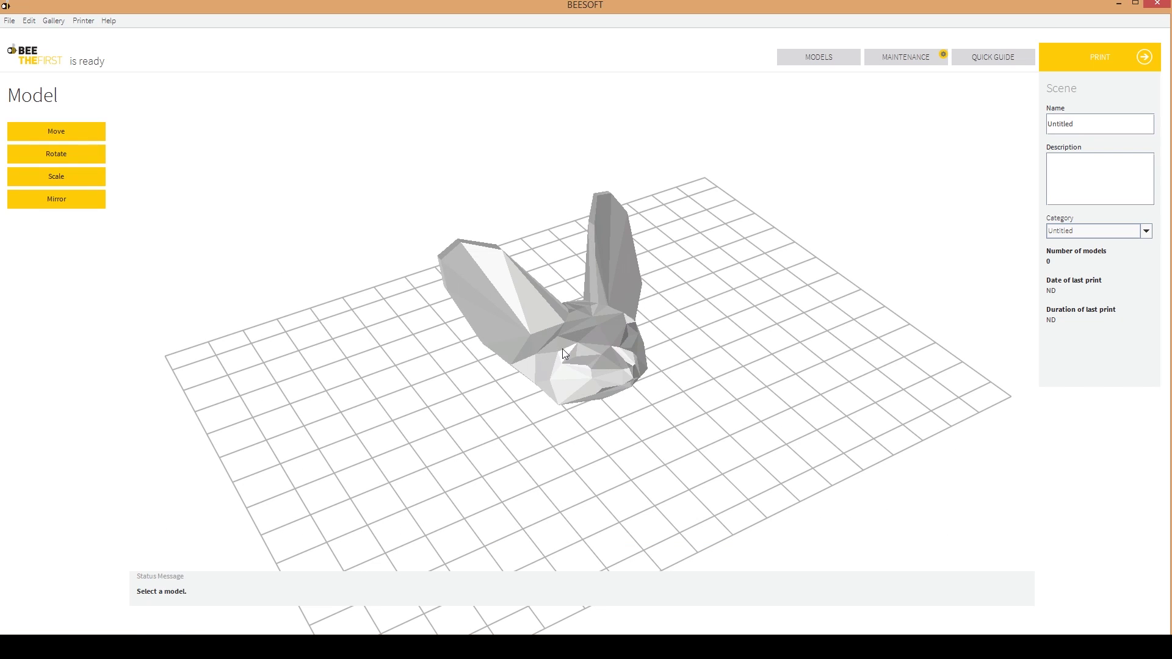
{"action": "left_click", "coordinate": [562, 349]}
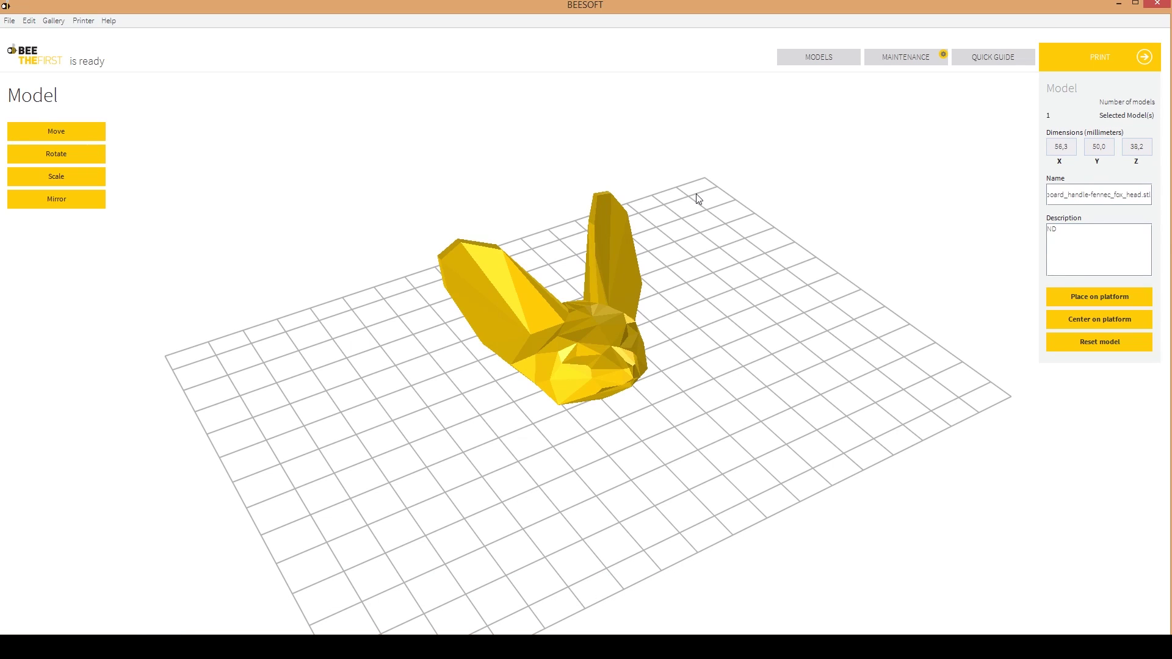
- Examine the Scale, Mirror and Rotate options for the selected fox head
{"action": "left_click", "coordinate": [55, 175]}
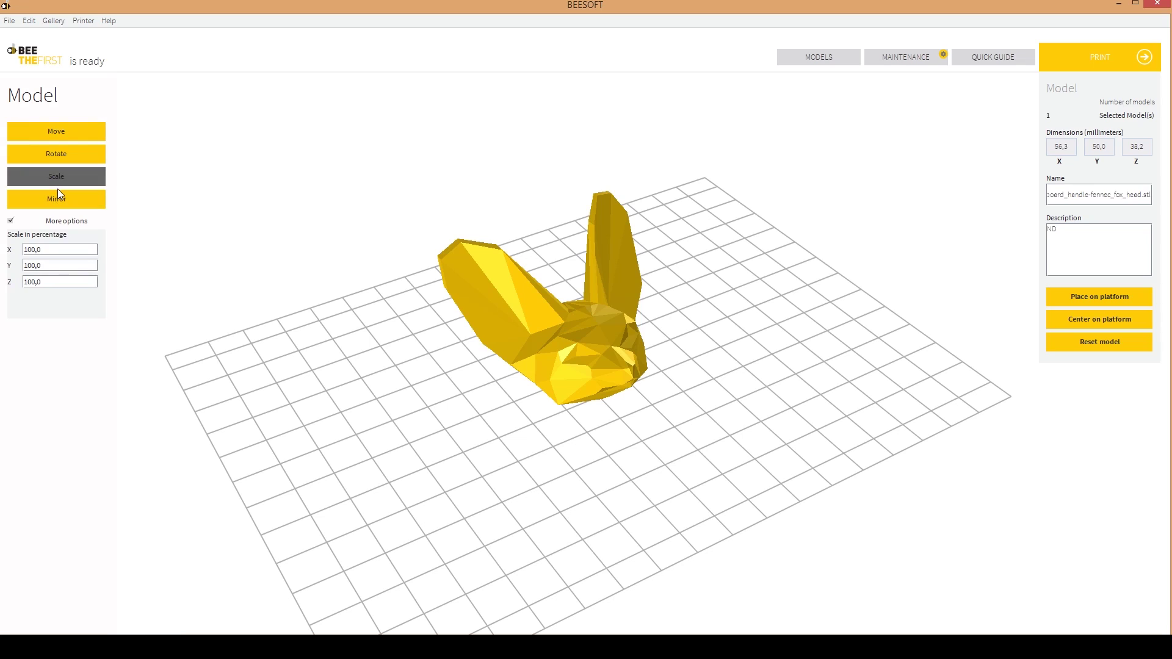
{"action": "left_click", "coordinate": [54, 200]}
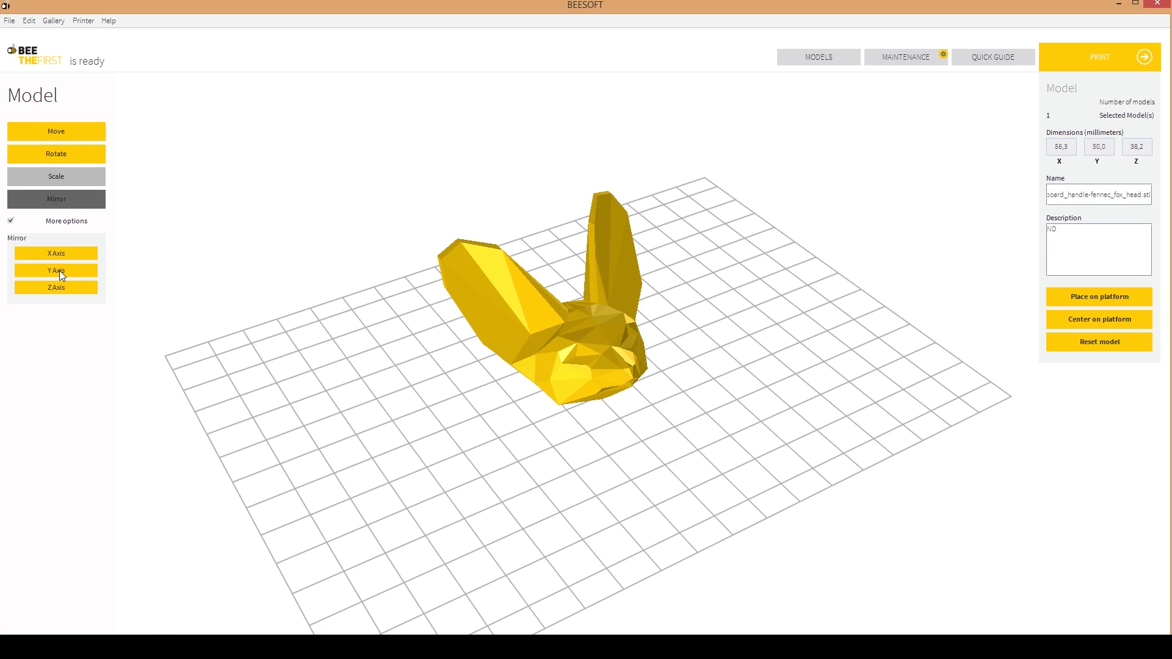
{"action": "left_click", "coordinate": [68, 156]}
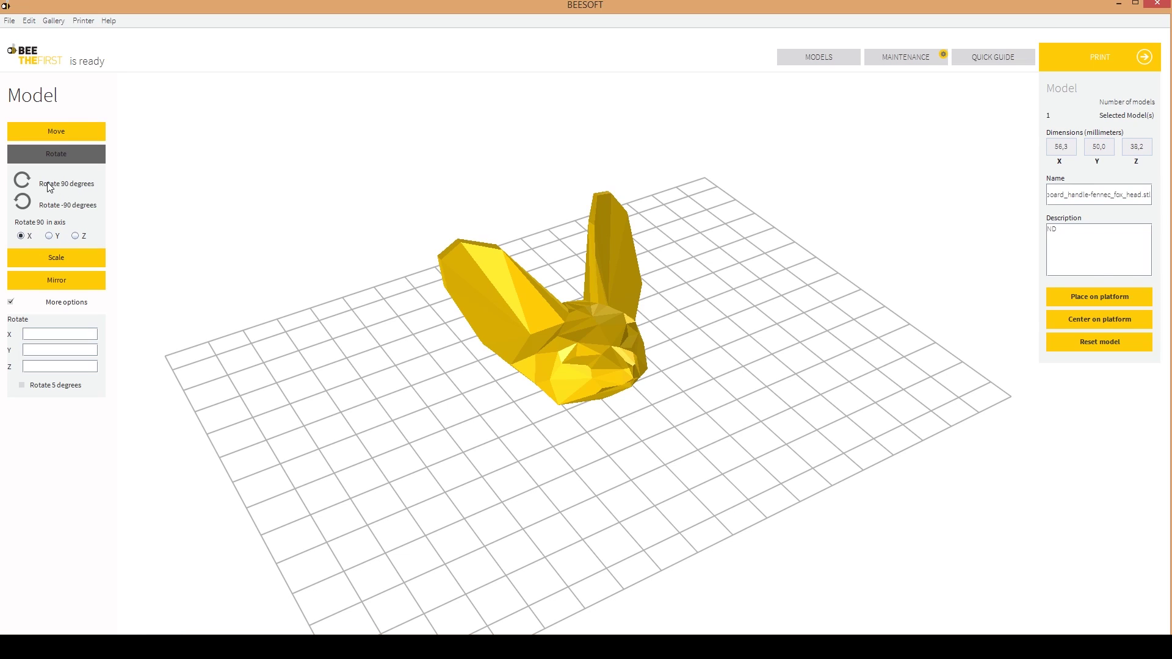
- Use Move to shift the fox head sideways on the platform and return it to its starting position
{"action": "left_click", "coordinate": [56, 136]}
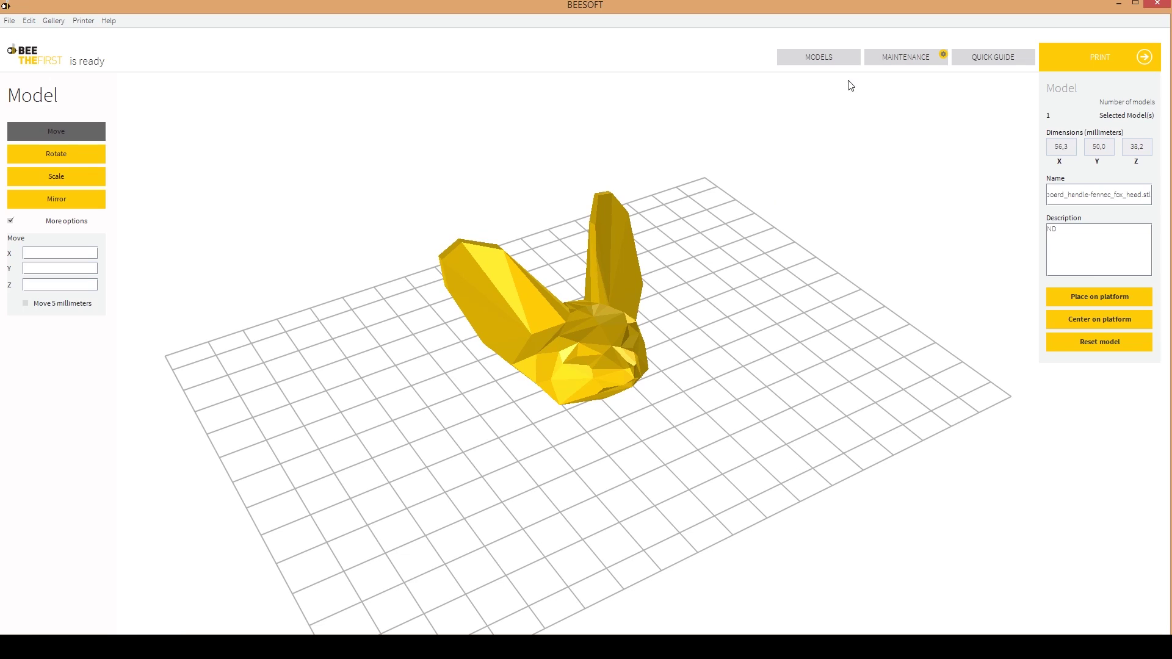
{"action": "key", "text": "Left"}
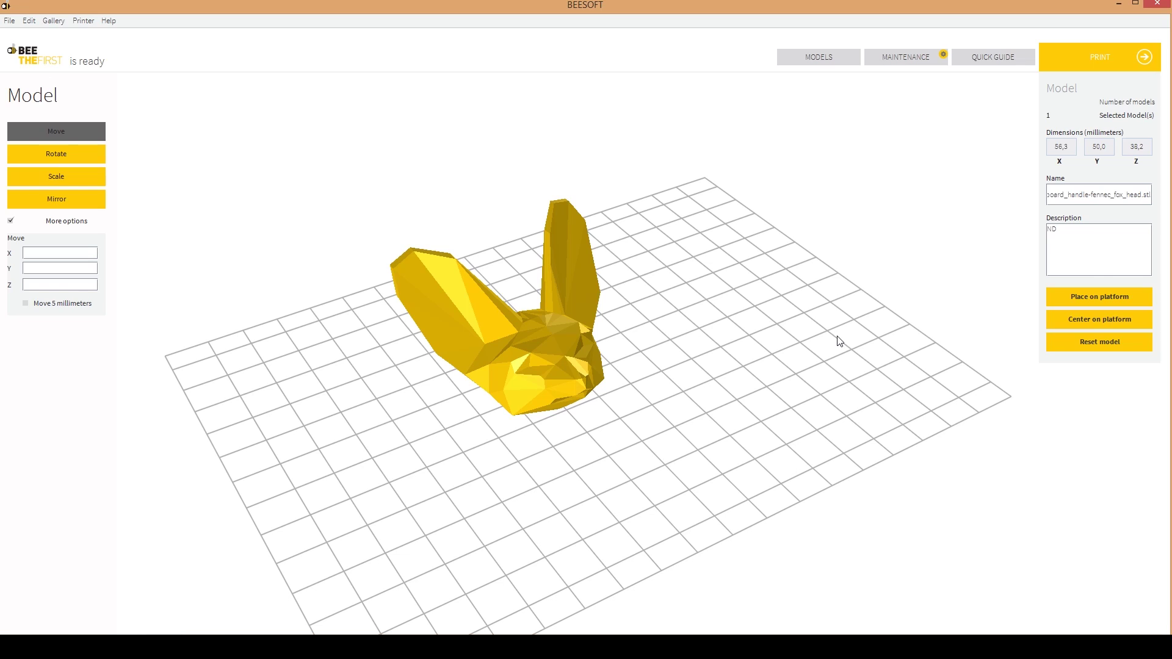
{"action": "key", "text": "Right"}
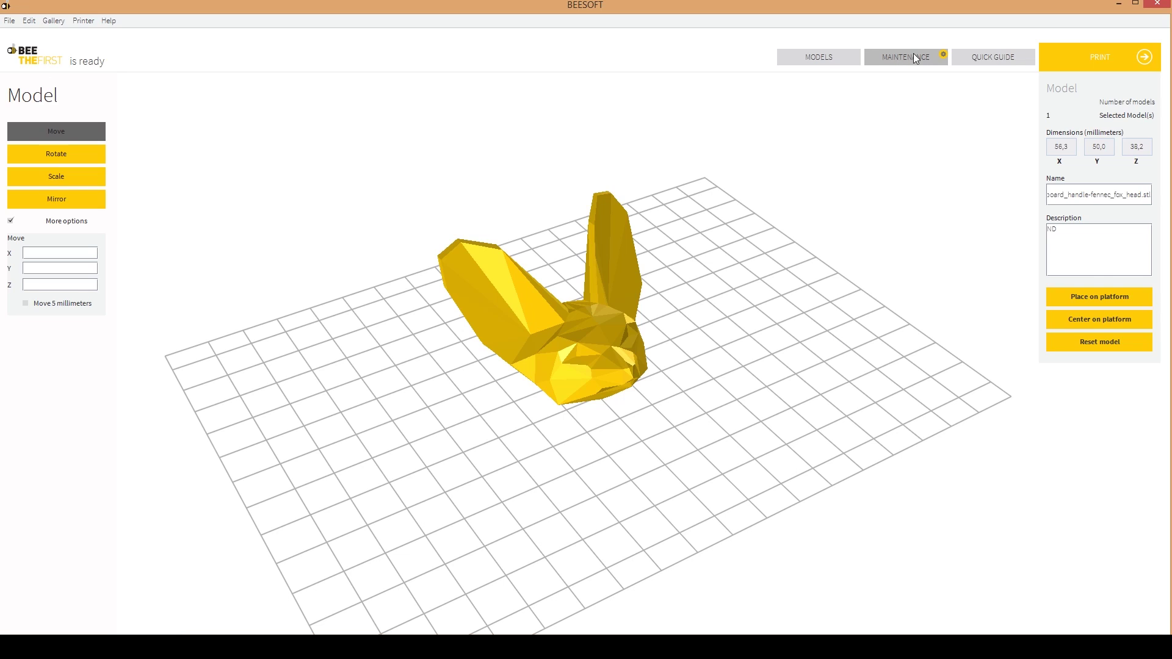
- Start the filament change maintenance operation, cancel it during nozzle heating and close the model gallery
{"action": "left_click", "coordinate": [879, 56]}
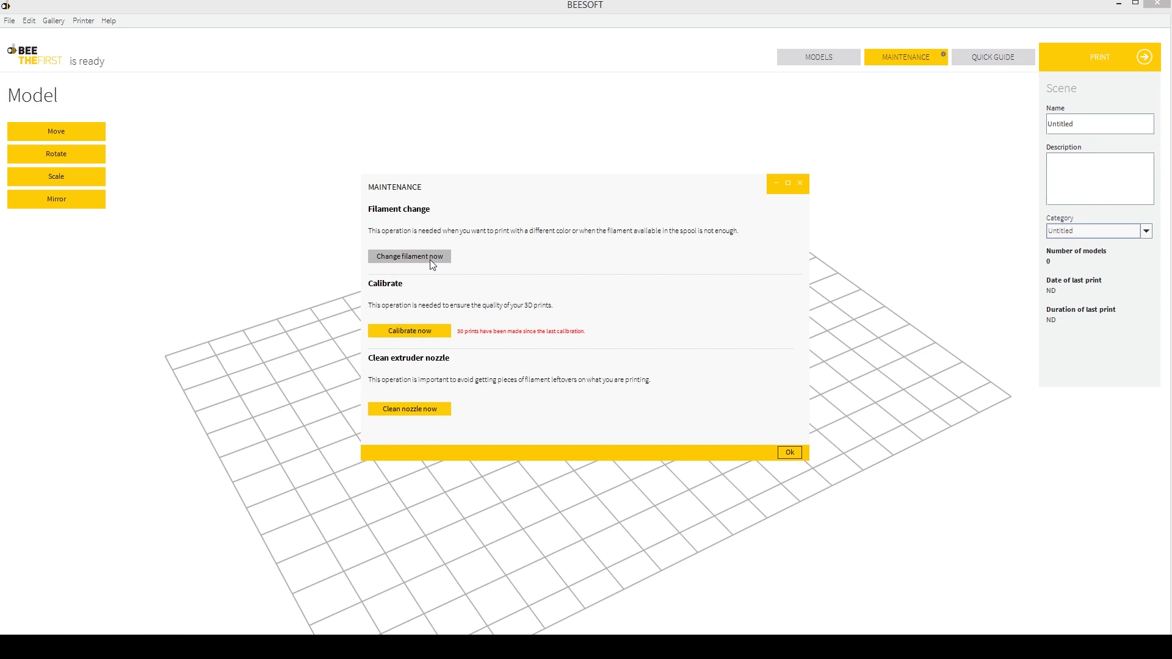
{"action": "left_click", "coordinate": [406, 256]}
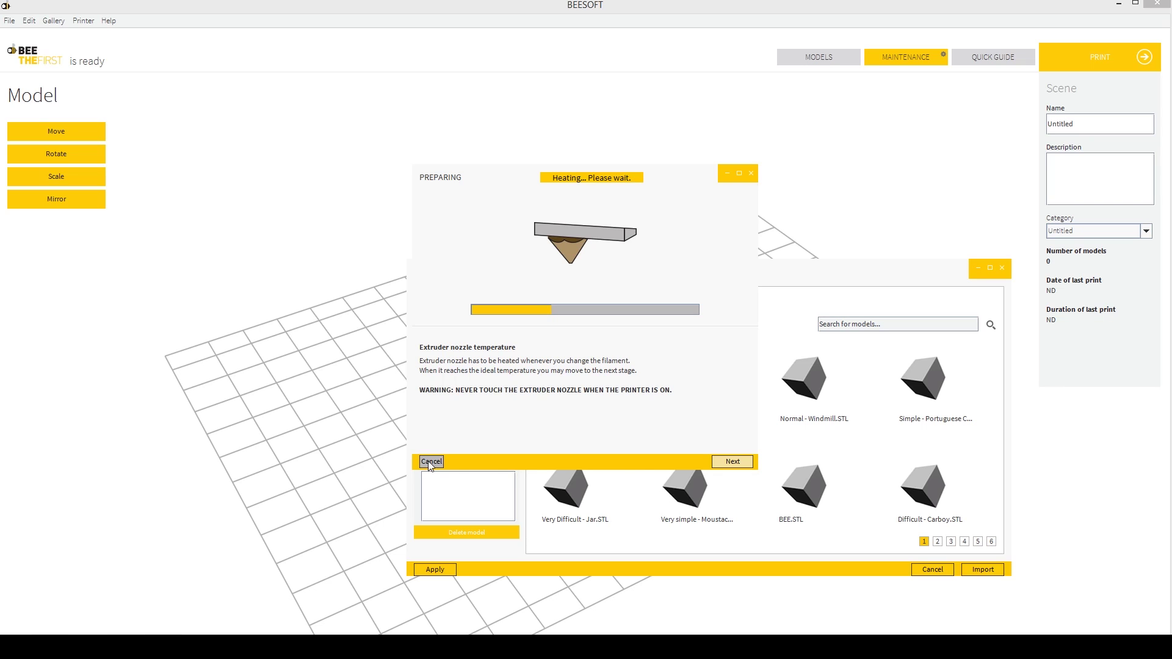
{"action": "left_click", "coordinate": [432, 462]}
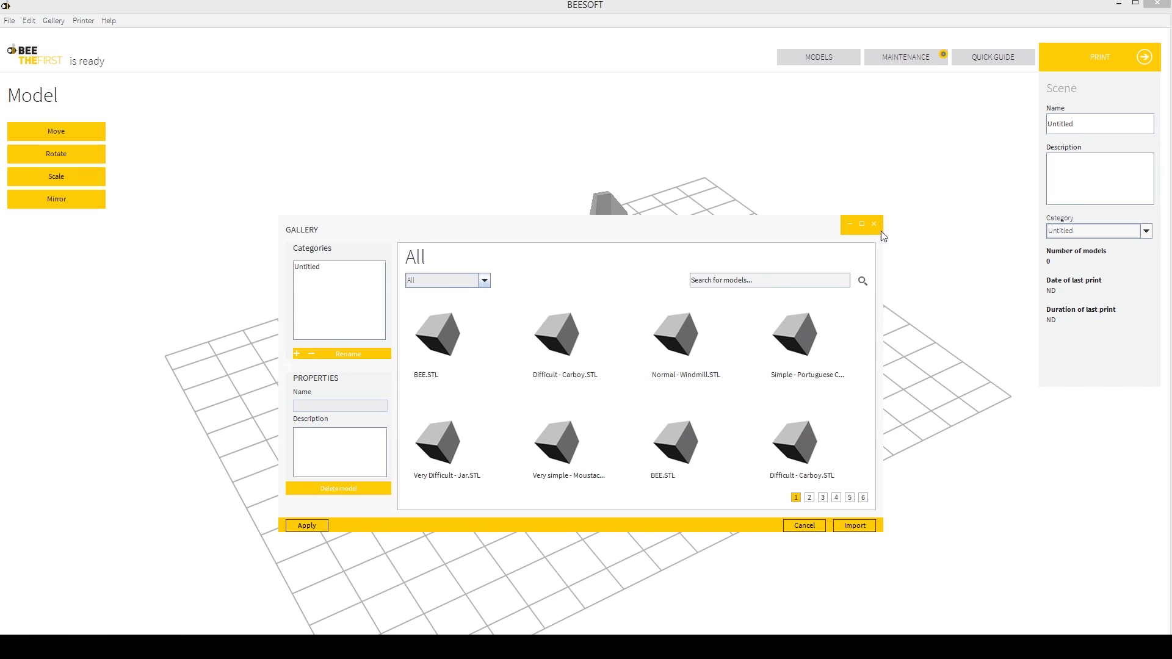
{"action": "left_click", "coordinate": [873, 223]}
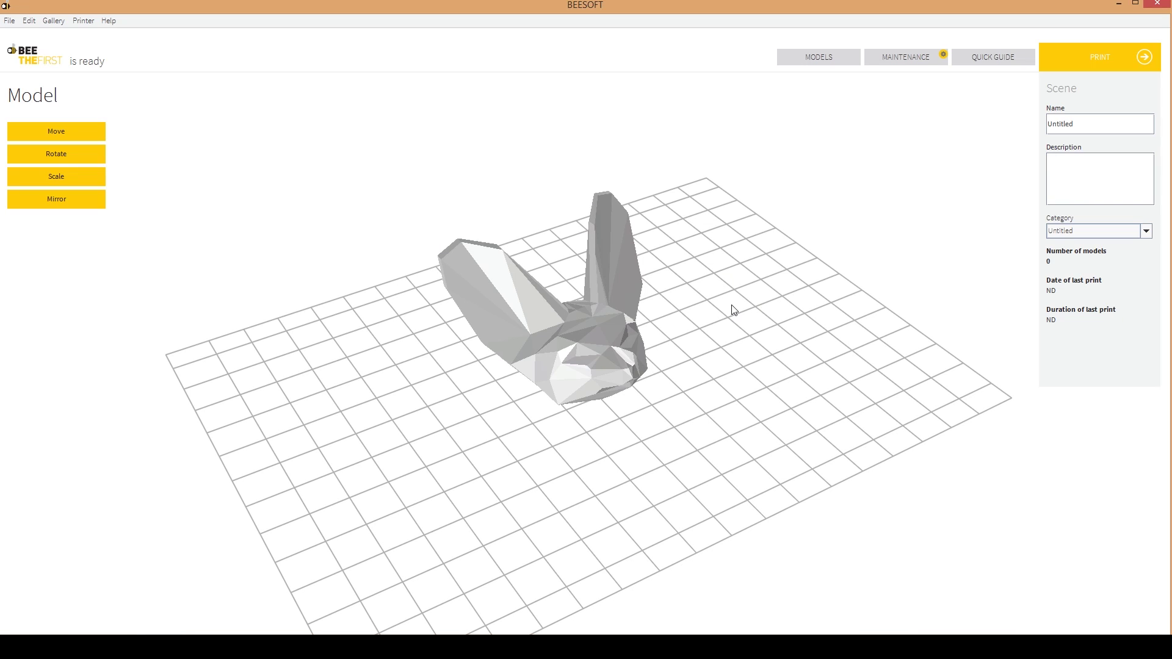
- Open the print settings for the fox head scene, leaving its category as Untitled
{"action": "left_click_drag", "start_coordinate": [734, 309], "coordinate": [777, 280]}
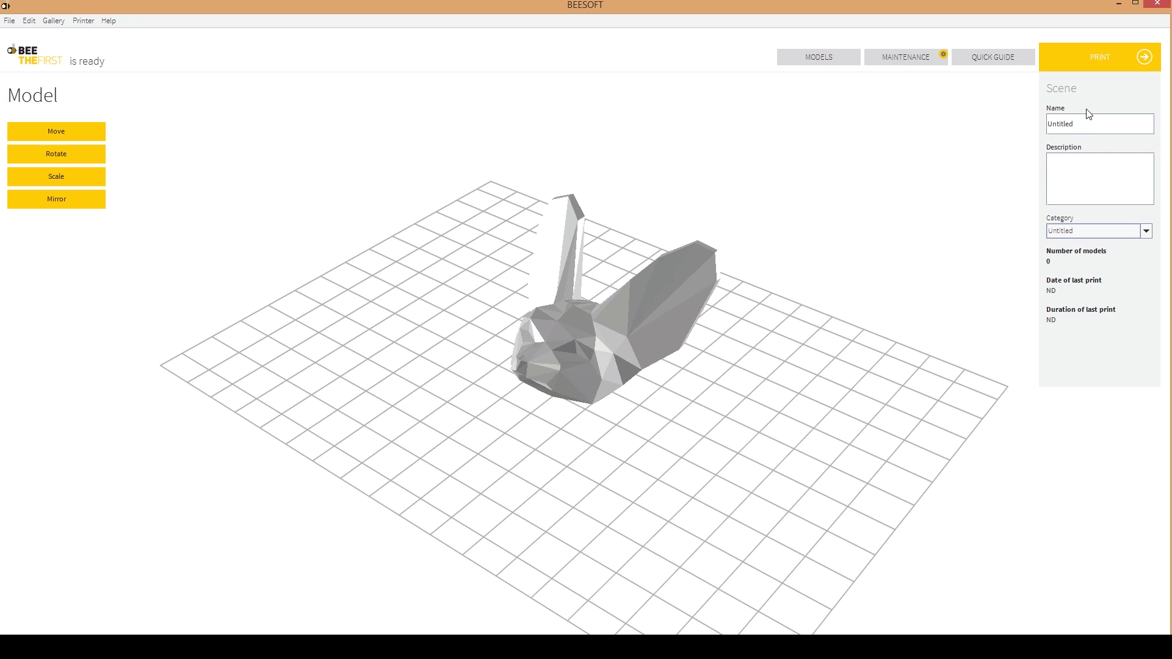
{"action": "left_click", "coordinate": [1092, 233]}
{"action": "left_click", "coordinate": [1094, 206]}
{"action": "left_click", "coordinate": [1130, 53]}
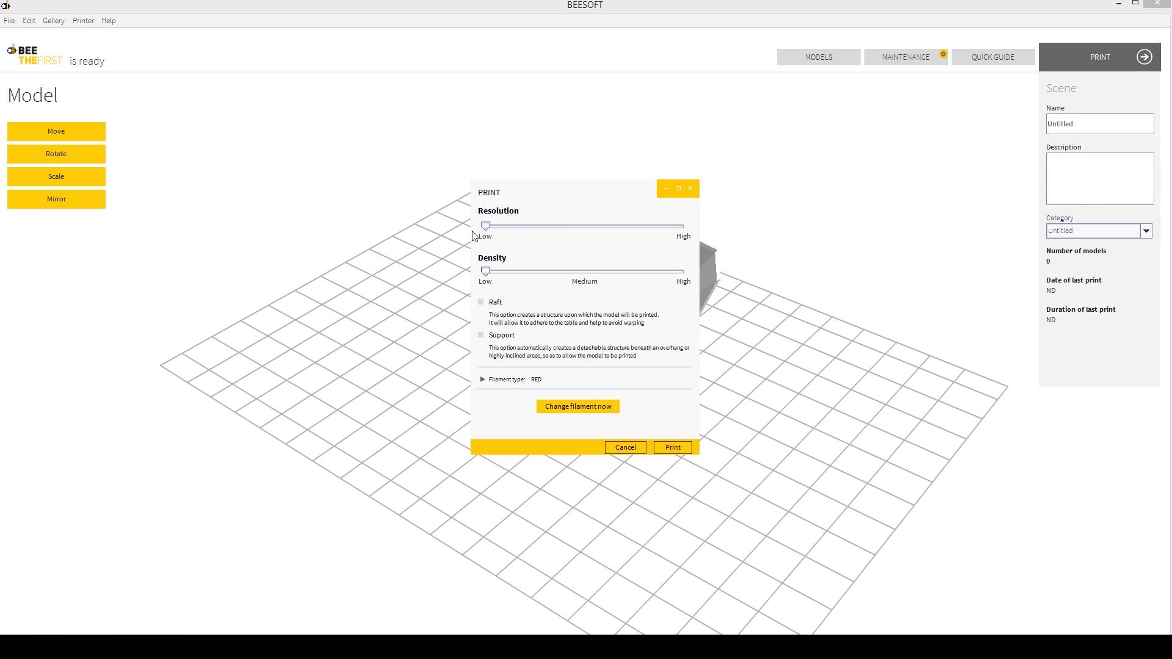
- Start the print with low resolution, low density and the raft turned off
{"action": "left_click_drag", "start_coordinate": [485, 226], "coordinate": [735, 236]}
{"action": "left_click_drag", "start_coordinate": [486, 271], "coordinate": [461, 273]}
{"action": "left_click", "coordinate": [481, 301]}
{"action": "left_click", "coordinate": [481, 302]}
{"action": "left_click_drag", "start_coordinate": [685, 226], "coordinate": [475, 234]}
{"action": "left_click", "coordinate": [673, 449]}
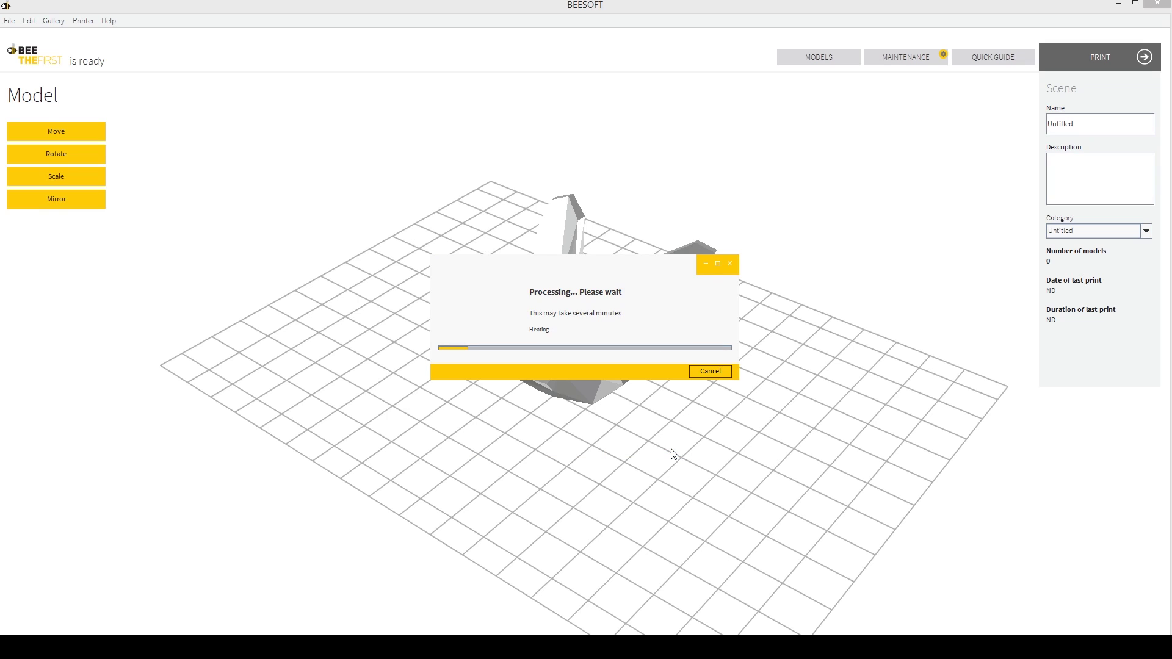